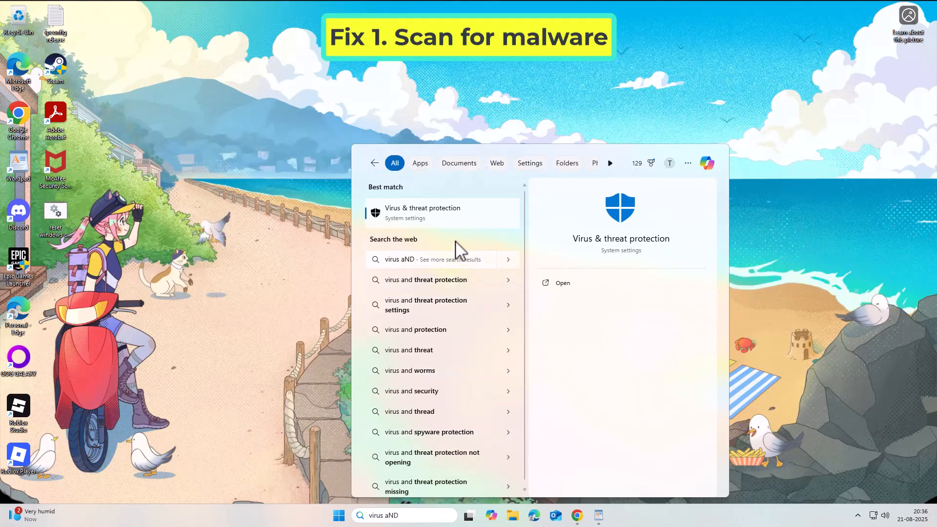
Start a Microsoft Defender Antivirus (offline scan) from the Virus & threat protection scan options
left_click(412, 211)
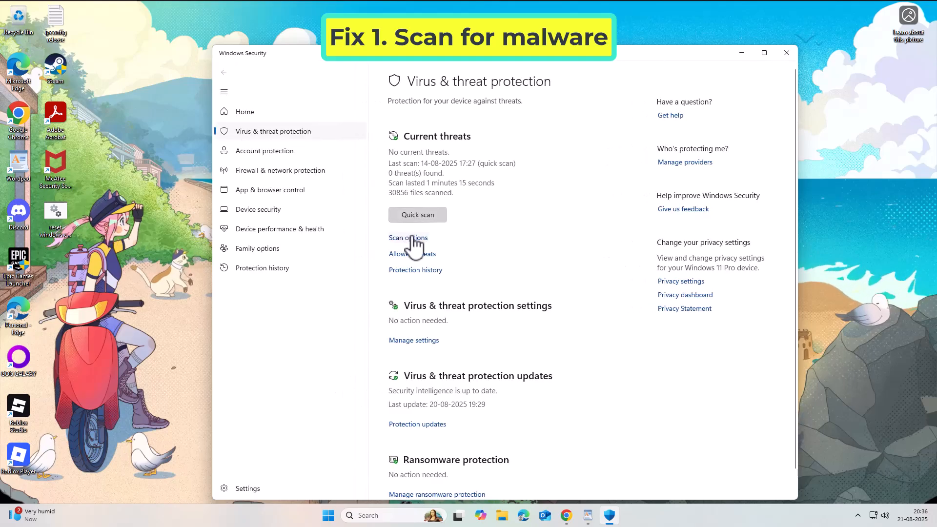
left_click(412, 238)
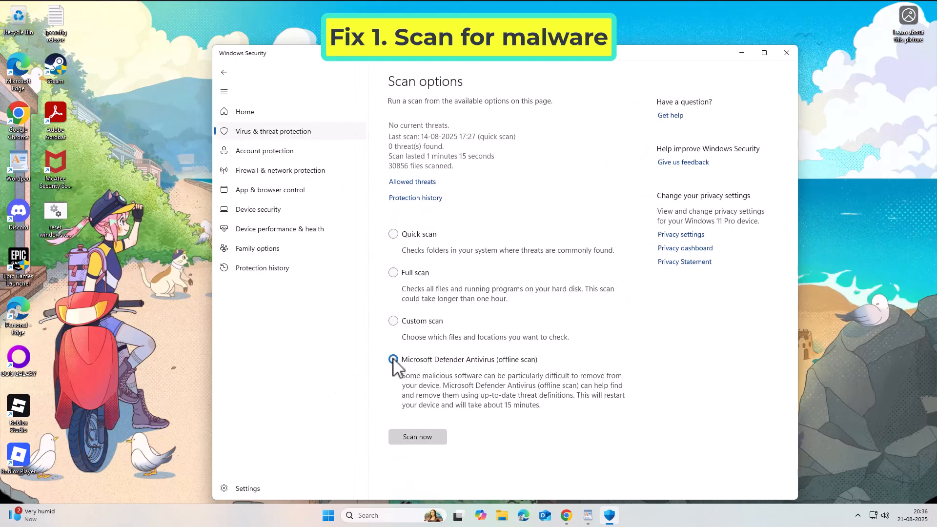
left_click(430, 439)
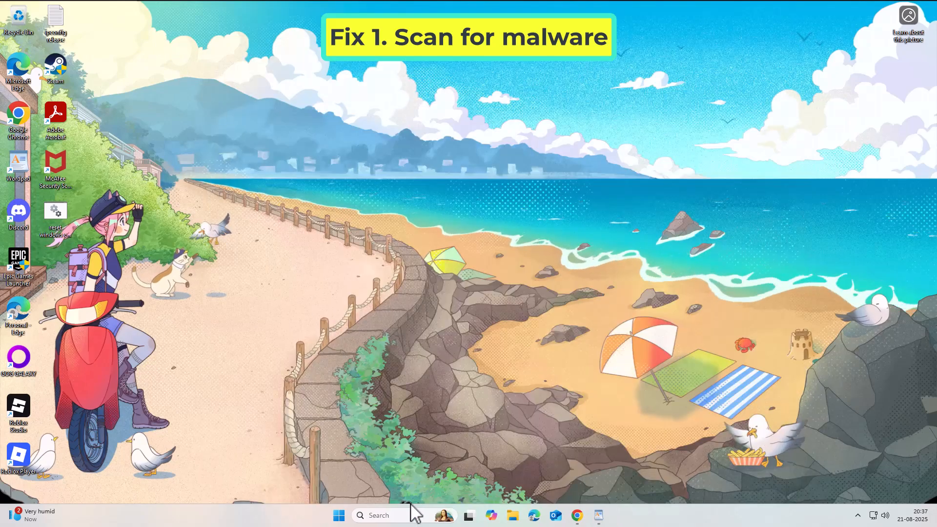
Search Windows for "UPDATE" and open the Check for updates settings
left_click(407, 516)
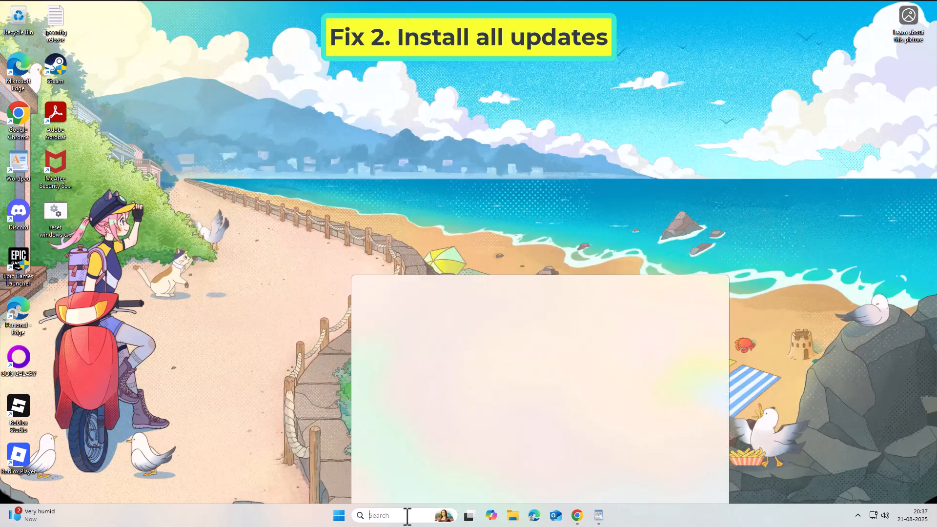
type("UPDATE")
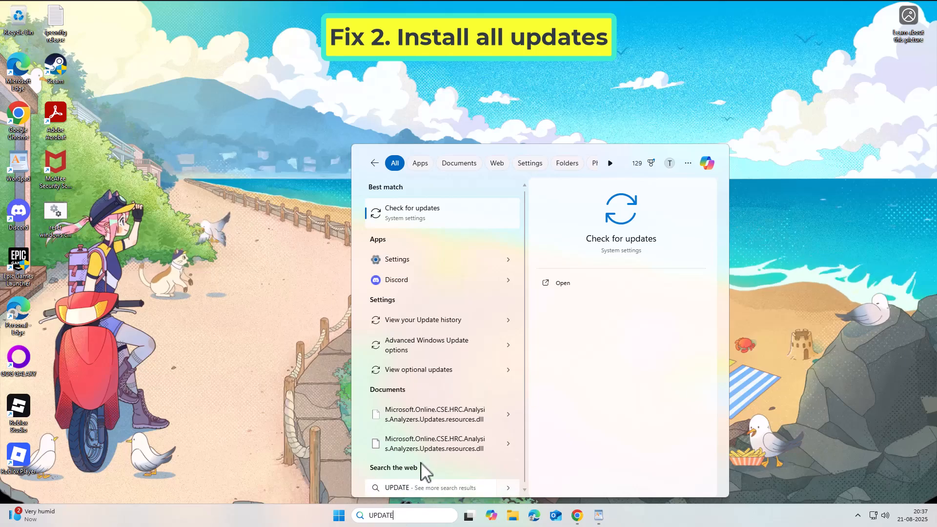
left_click(419, 221)
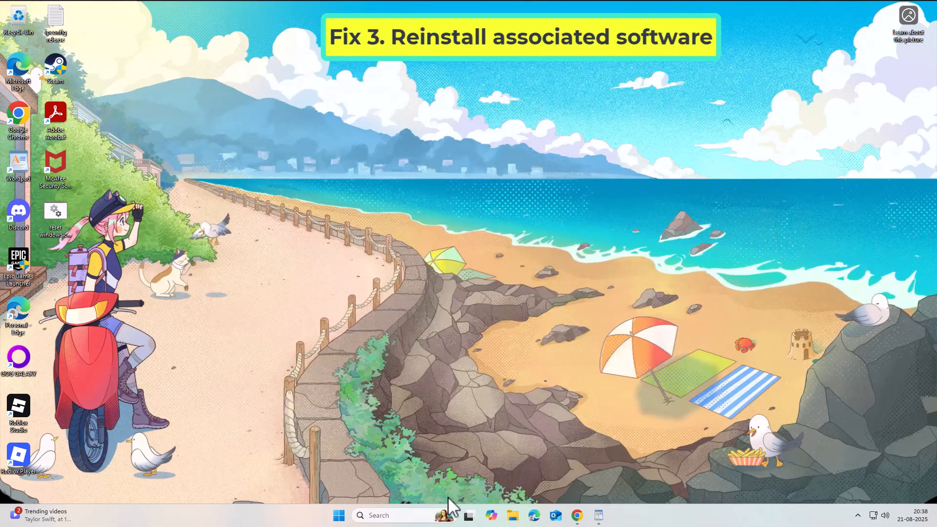
Find Control Panel through Windows search and open its list for uninstalling programs
left_click(399, 514)
type("CONTROL")
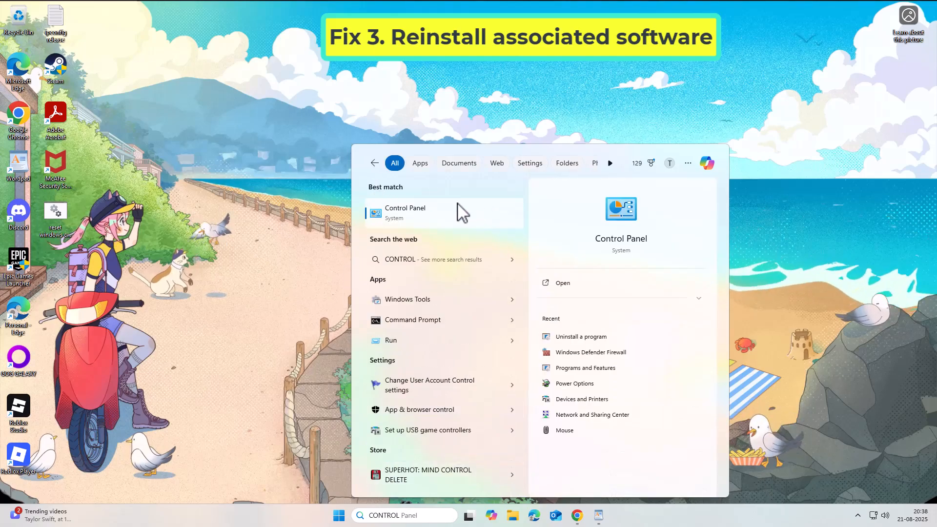
left_click(445, 217)
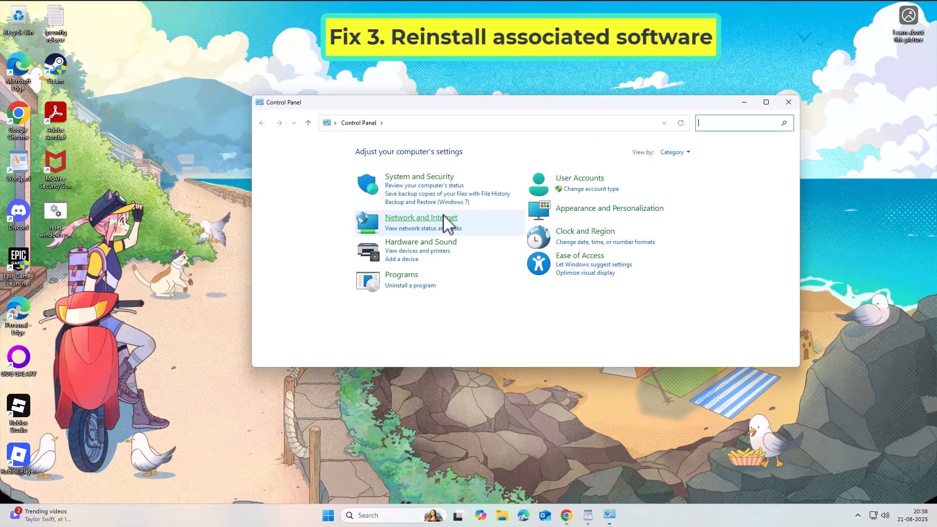
left_click(422, 287)
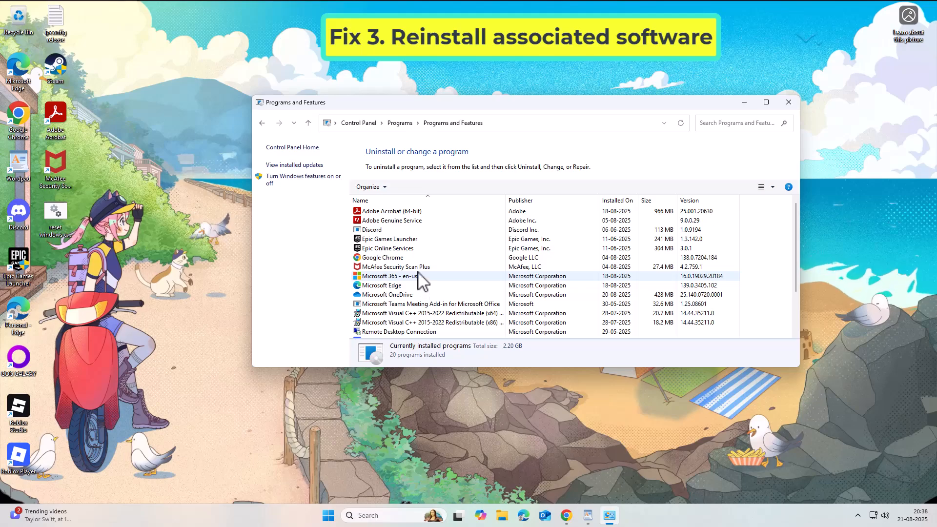
Look through the installed programs and bring up the uninstall option for Roblox Player
scroll(421, 280, "down", 2)
scroll(421, 273, "up", 2)
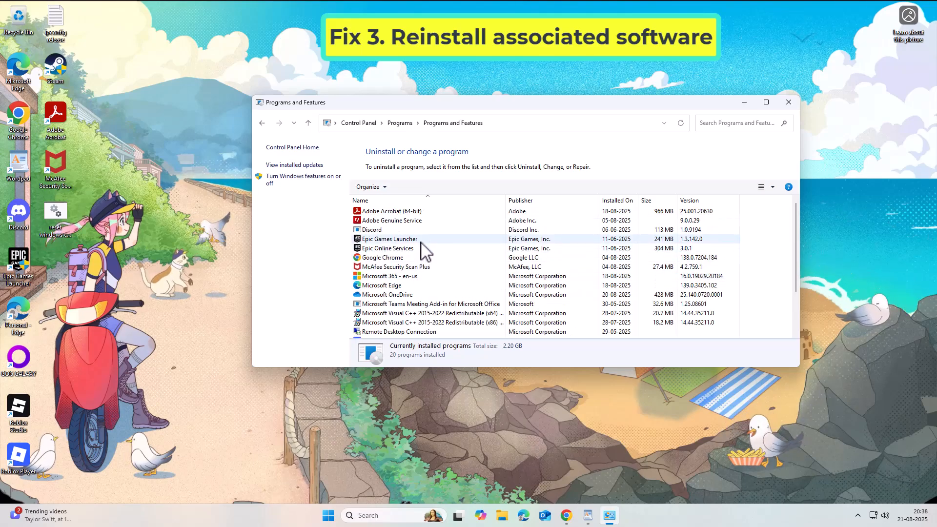
scroll(426, 253, "down", 2)
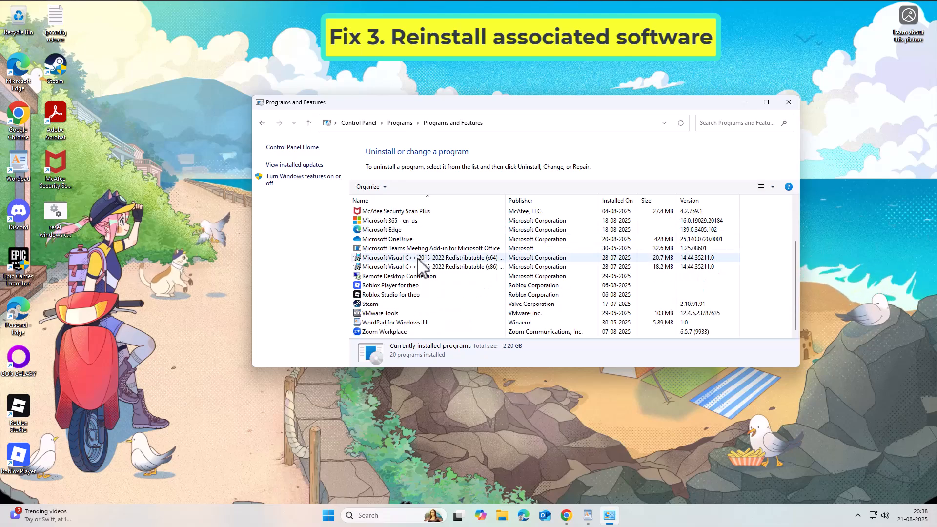
right_click(411, 288)
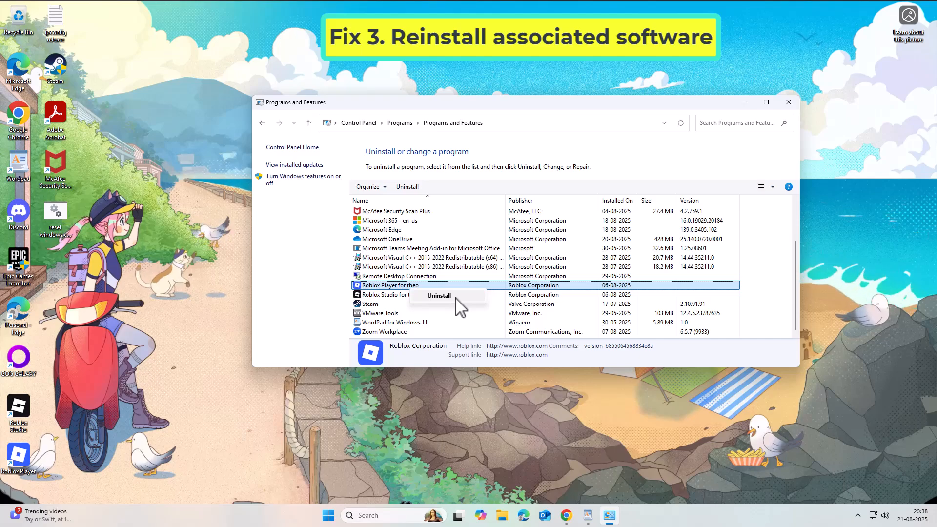
Open Command Prompt as administrator, allow it to make changes, and move its window toward the middle of the desktop
left_click(401, 516)
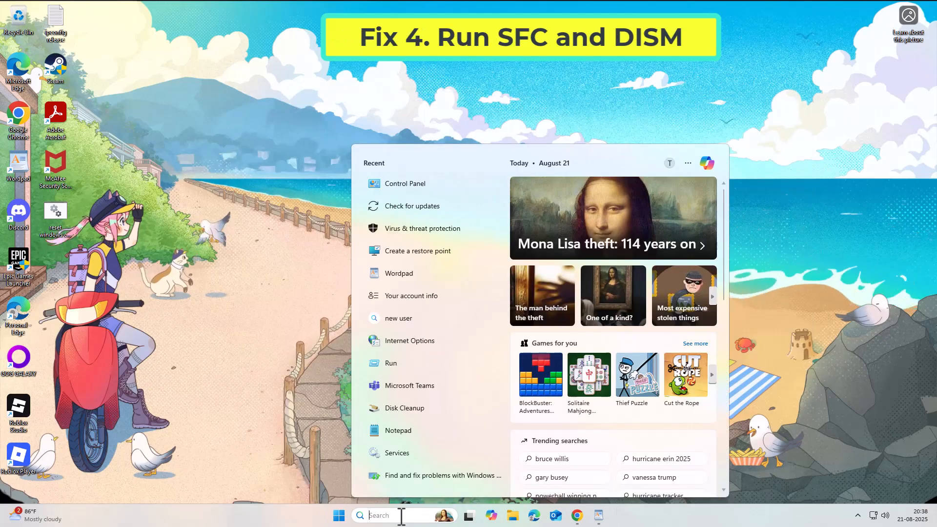
type("cMD")
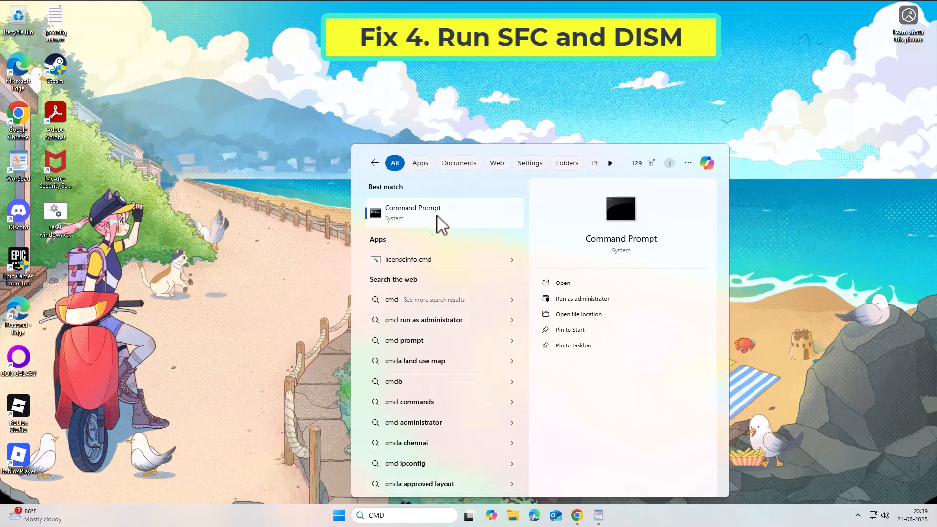
right_click(444, 217)
left_click(500, 222)
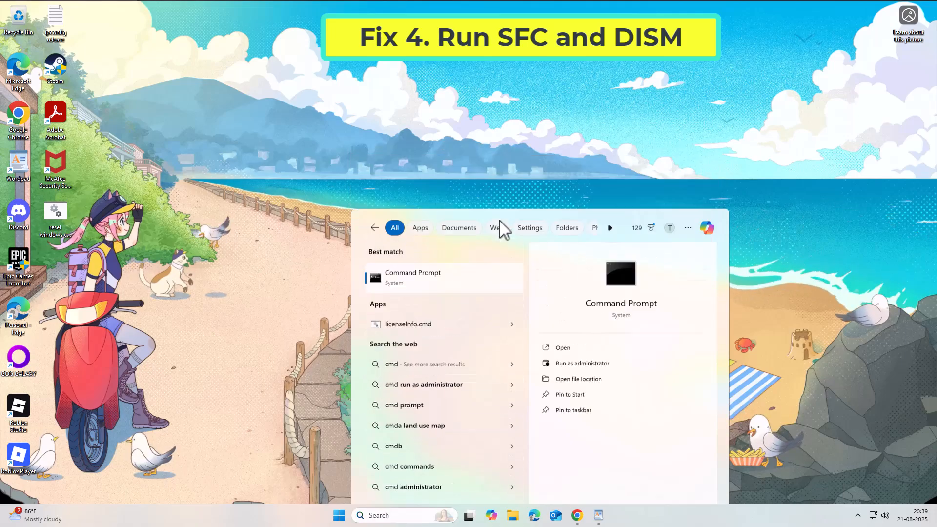
left_click(418, 335)
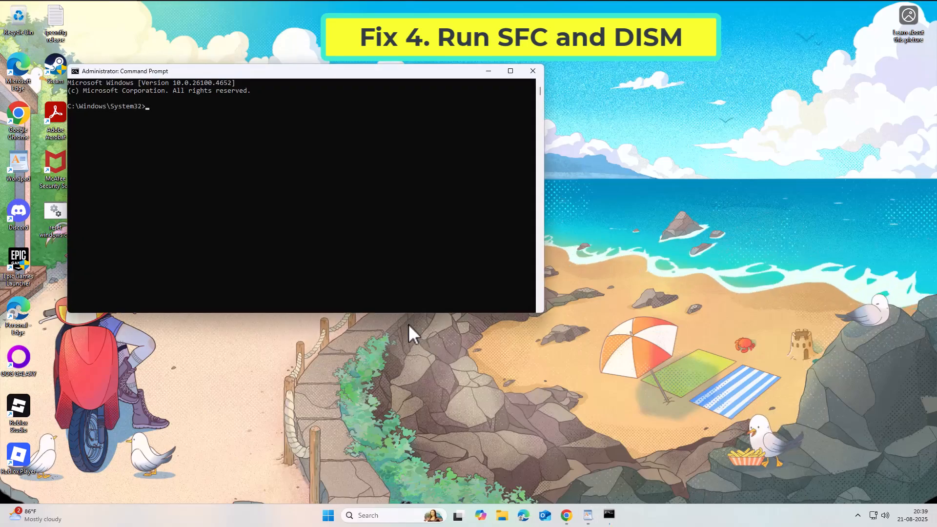
left_click_drag(350, 72, 540, 114)
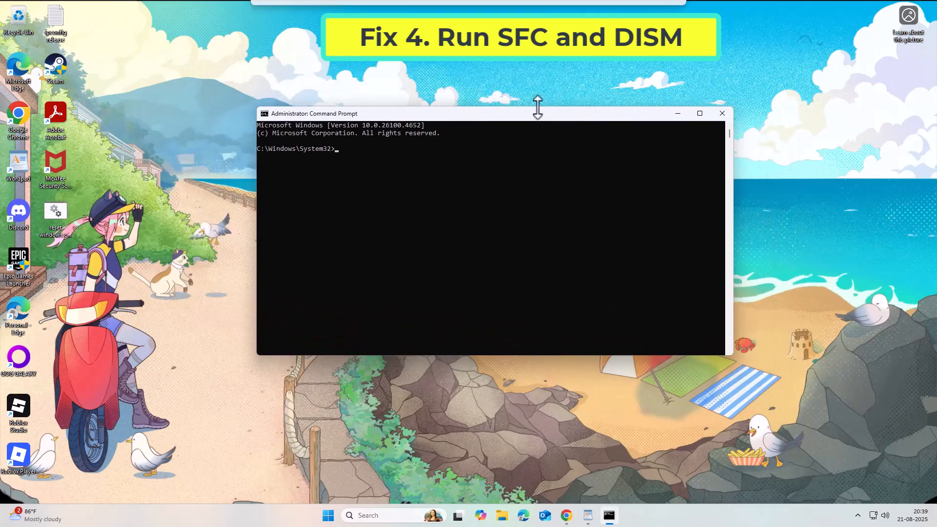
Run the system file check with the command sfc /scannow
type("SFC ")
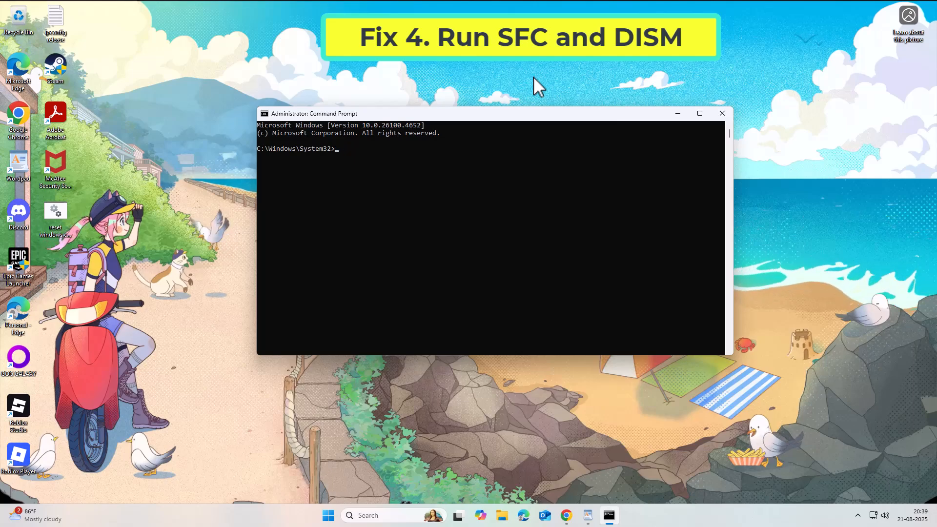
type("sfc")
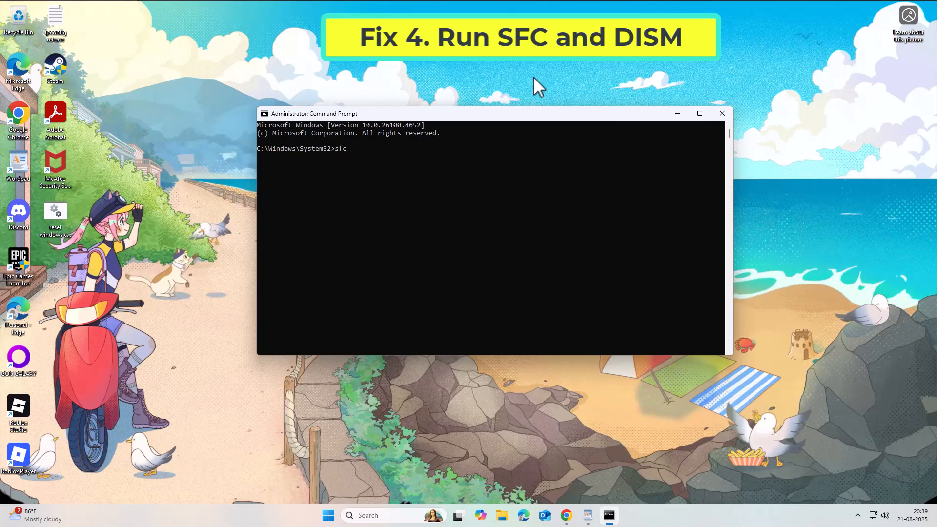
type(" /scannow")
key("Return")
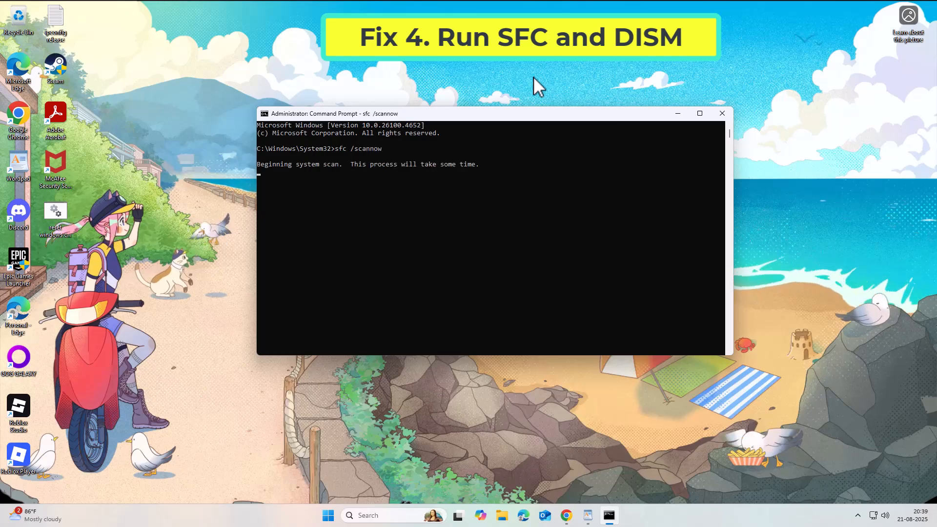
left_click_drag(536, 110, 503, 135)
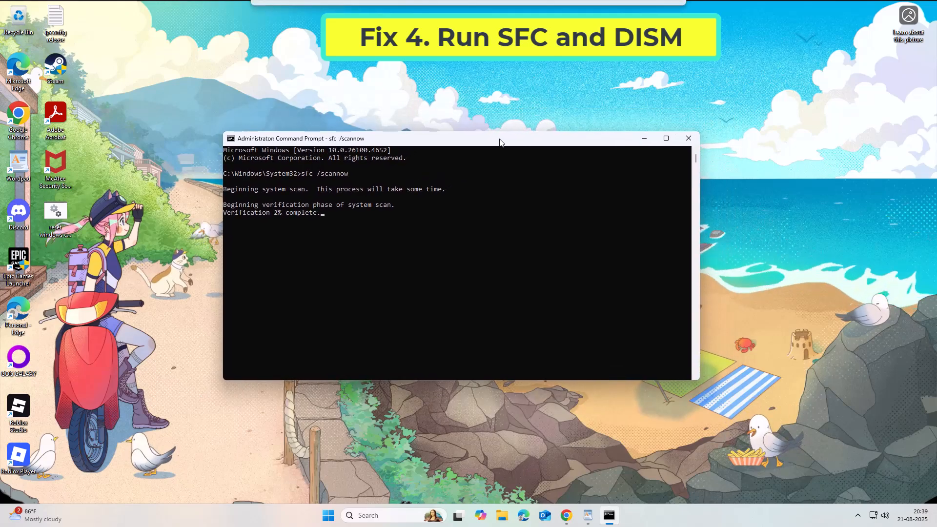
Switch to the WordPad document of DISM commands, place it beside the console, and copy "DISM /Online /Cleanup-Image /CheckHealth"
left_click(588, 516)
left_click_drag(620, 92, 718, 77)
left_click(802, 167)
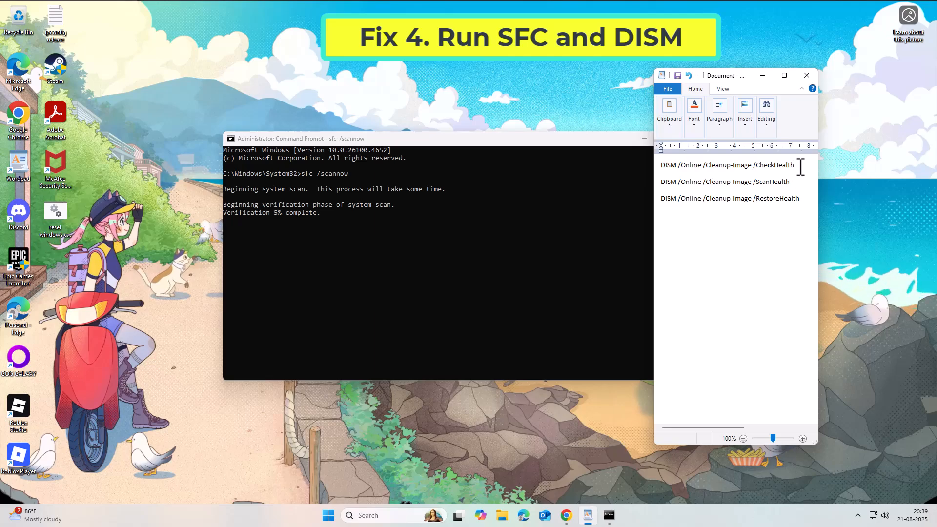
left_click_drag(802, 166, 660, 166)
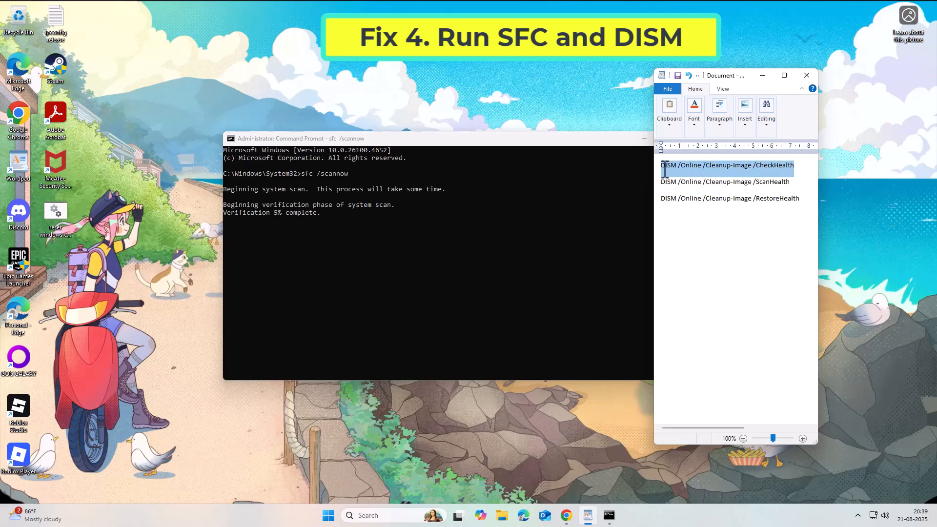
right_click(727, 167)
left_click(747, 190)
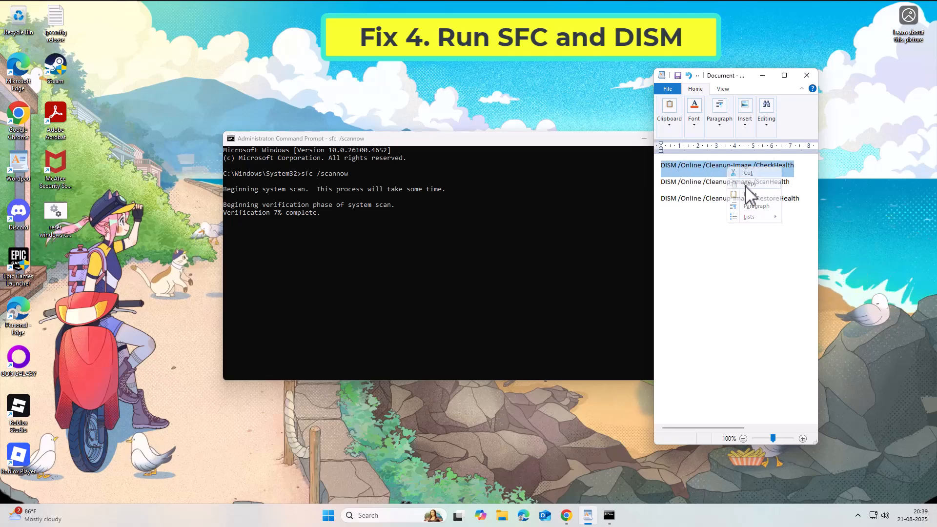
Paste the copied DISM CheckHealth command into the administrator Command Prompt and run it
left_click(566, 137)
right_click(569, 137)
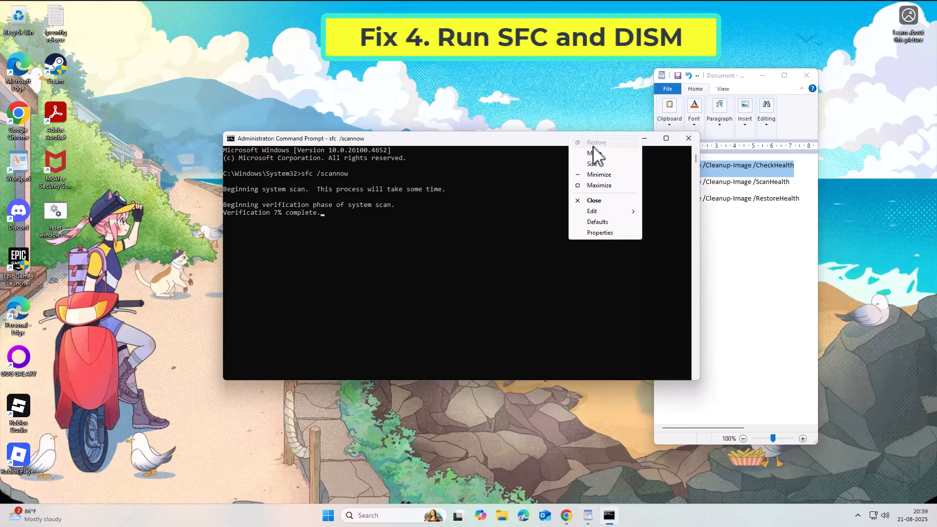
mouse_move(609, 211)
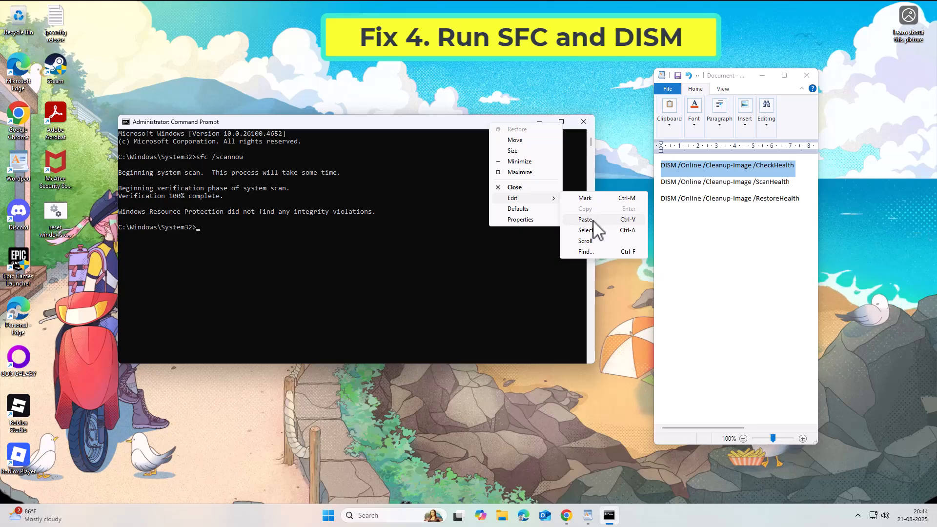
left_click(593, 221)
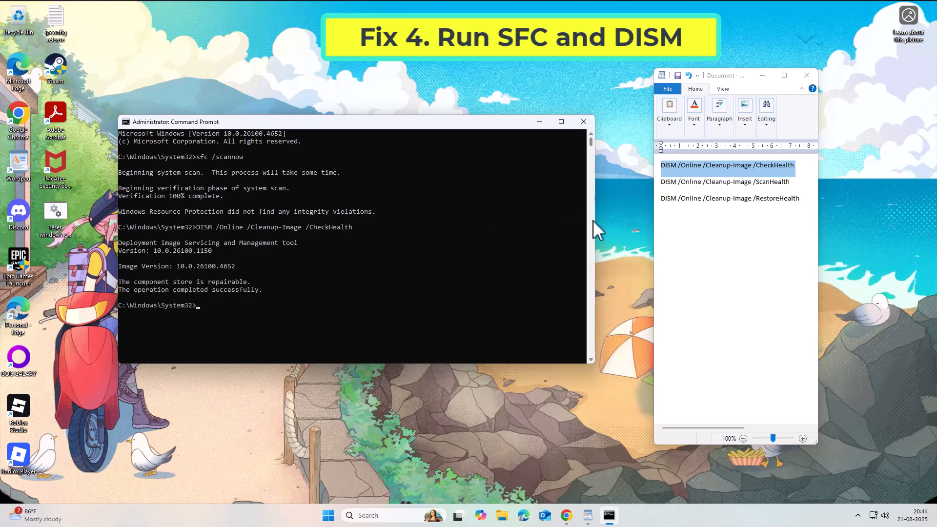
Copy "DISM /Online /Cleanup-Image /ScanHealth" from the WordPad document and run it in Command Prompt
left_click(796, 184)
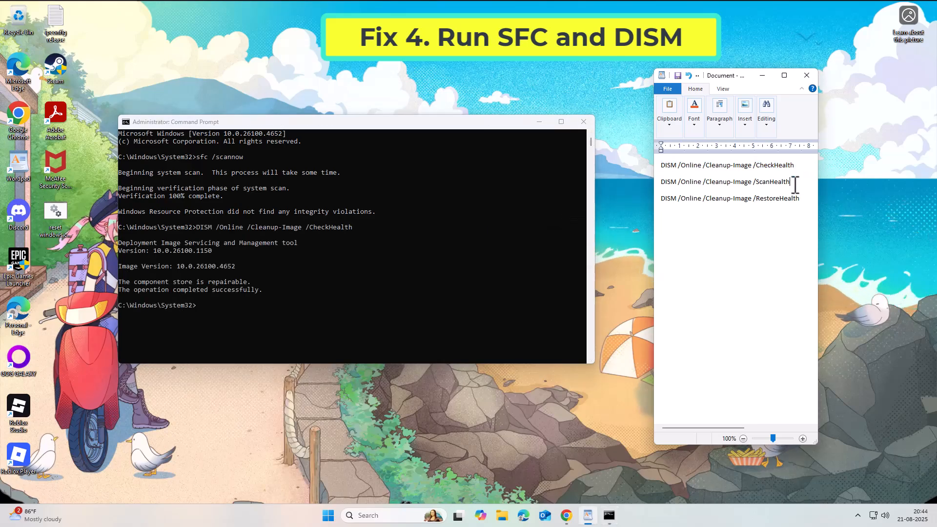
left_click_drag(795, 184, 662, 183)
right_click(674, 183)
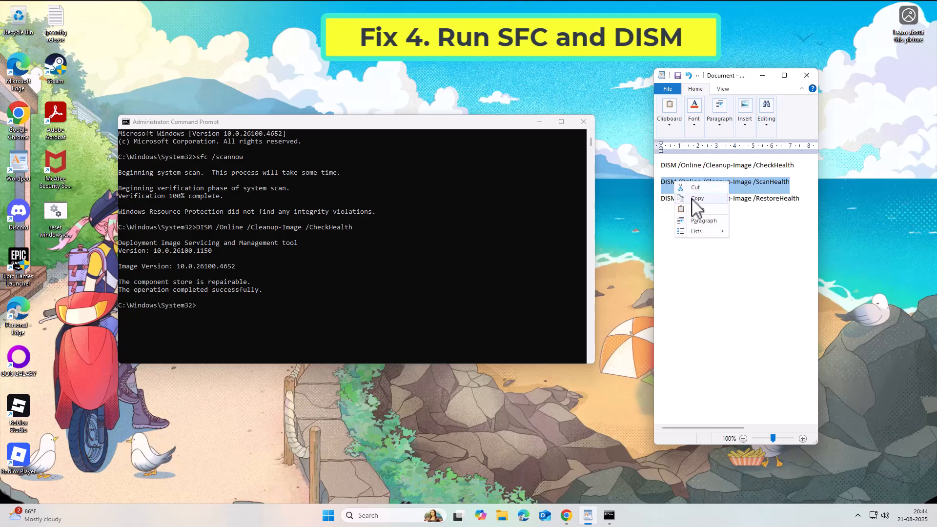
left_click(476, 123)
right_click(477, 123)
mouse_move(499, 202)
left_click(565, 223)
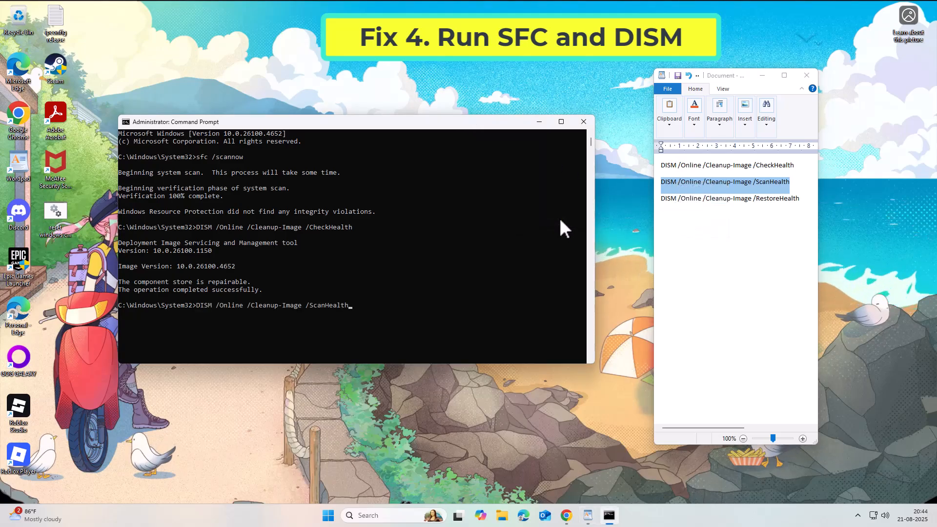
key("Return")
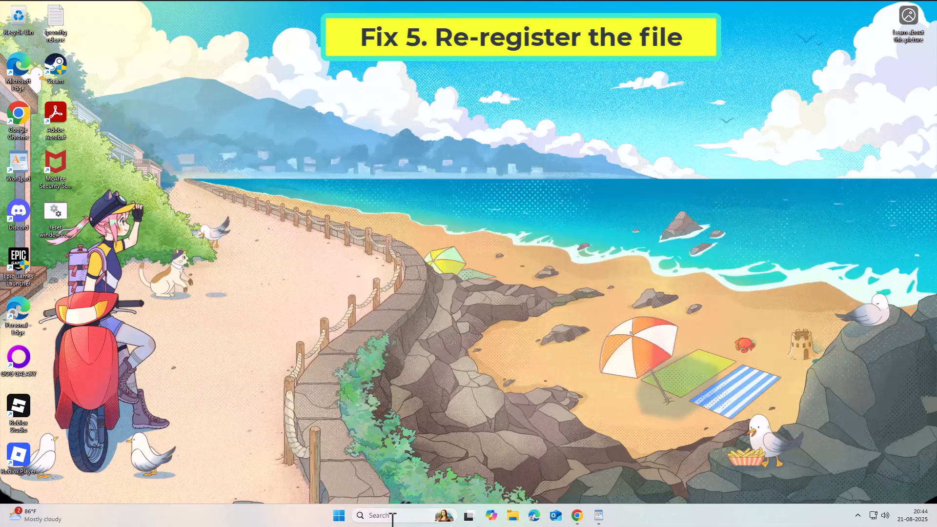
Search for cmd, open a new Command Prompt with administrator rights, and move its window away from the desktop's edge
left_click(391, 519)
type("cmd")
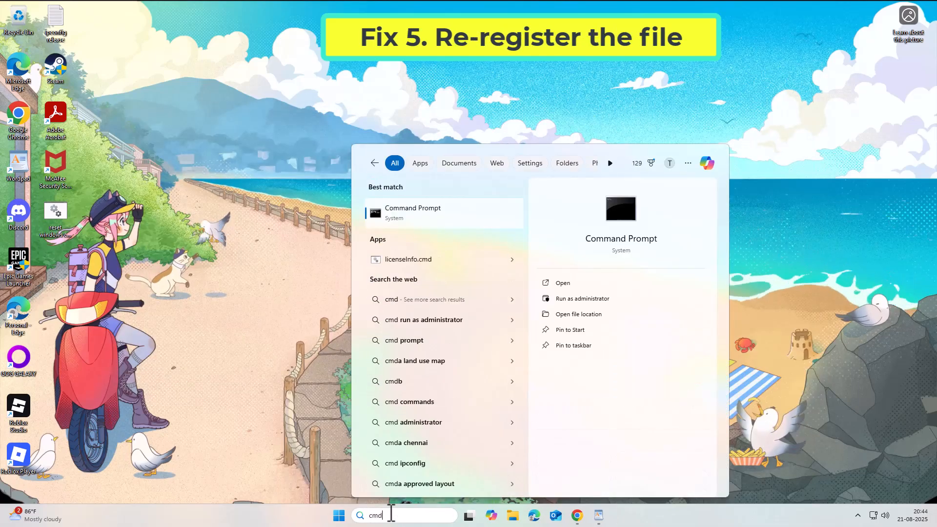
right_click(440, 211)
left_click(474, 218)
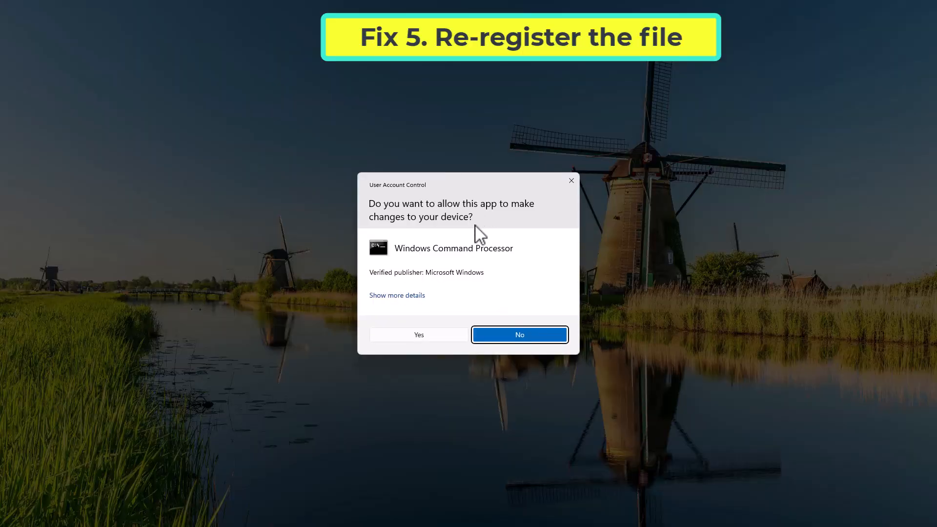
left_click(420, 336)
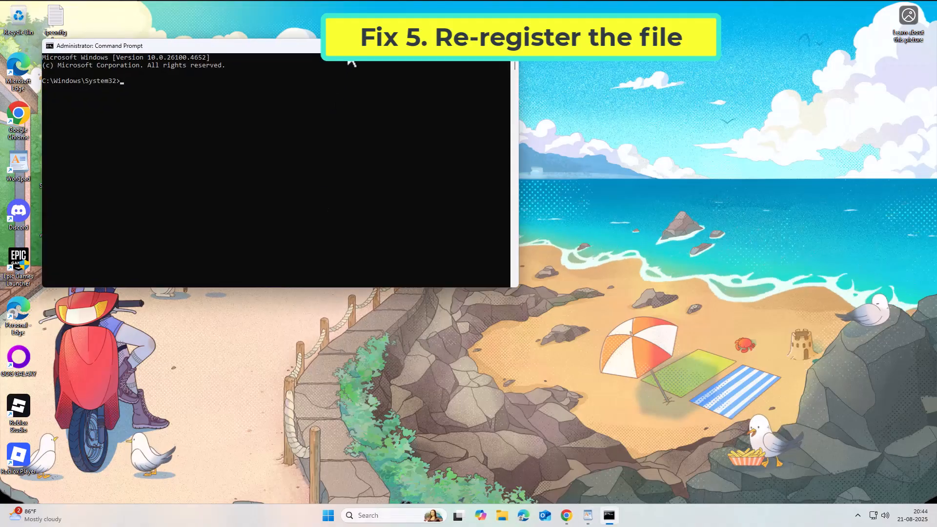
left_click_drag(347, 47, 473, 144)
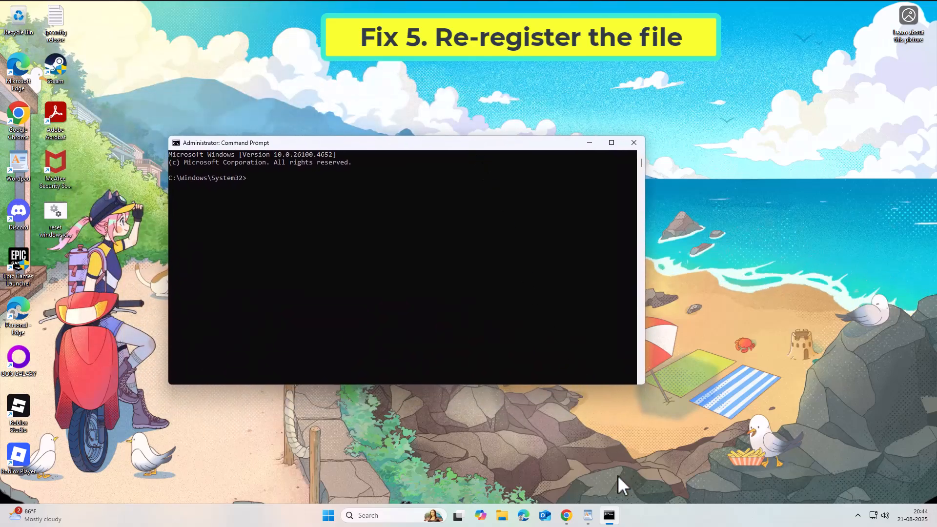
Copy "regsvr32 /u DDraw.dll" from the WordPad document and run it in the administrator Command Prompt to unregister the file
left_click(588, 518)
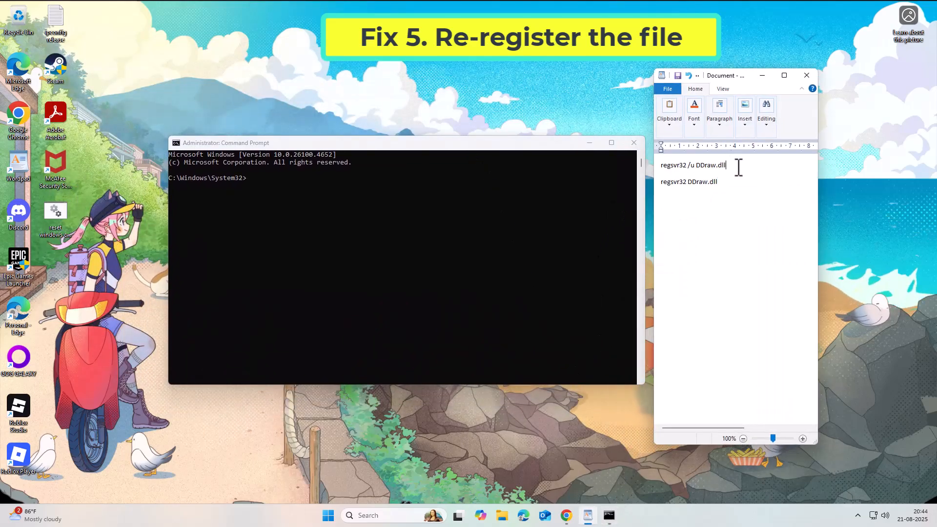
left_click_drag(739, 168, 674, 169)
right_click(671, 174)
left_click(688, 183)
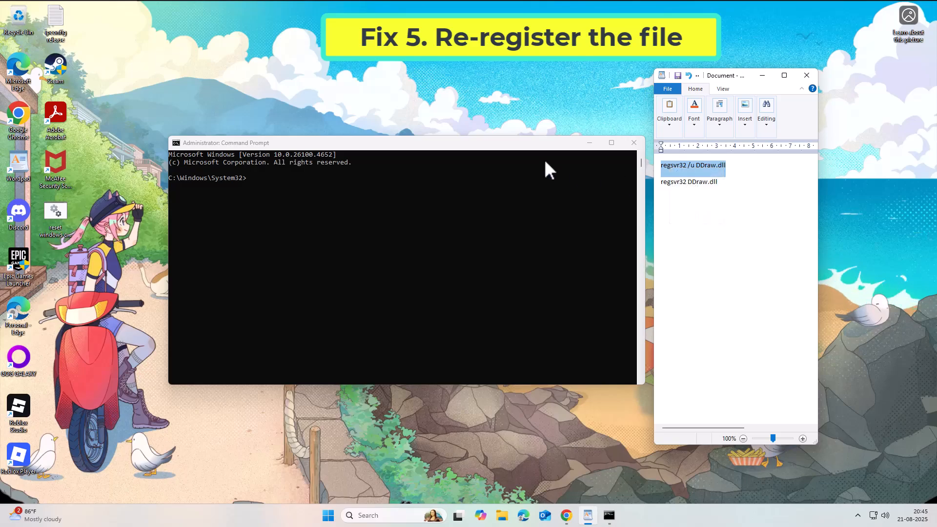
right_click(521, 144)
mouse_move(547, 220)
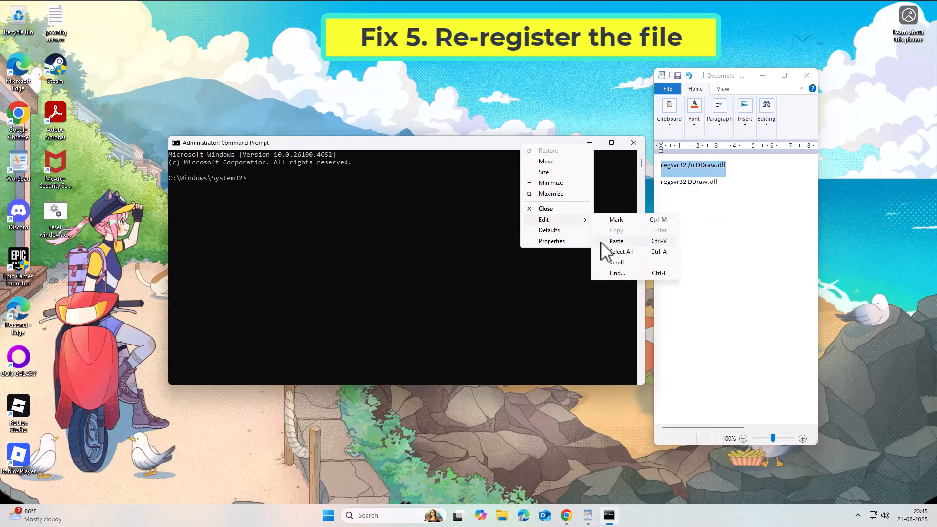
left_click(605, 240)
key("Return")
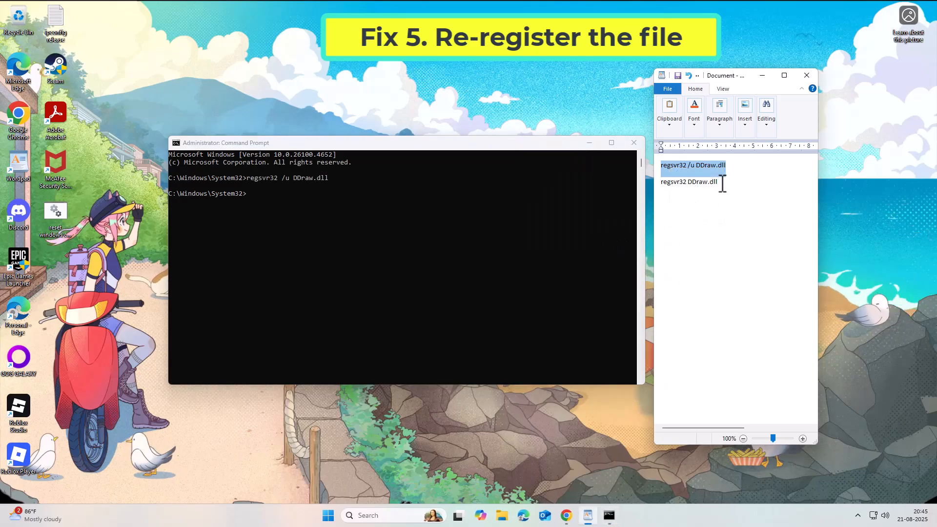
Copy "regsvr32 DDraw.dll" from the WordPad document and run it in Command Prompt to register the file again
left_click(727, 190)
left_click_drag(727, 182, 661, 182)
right_click(688, 193)
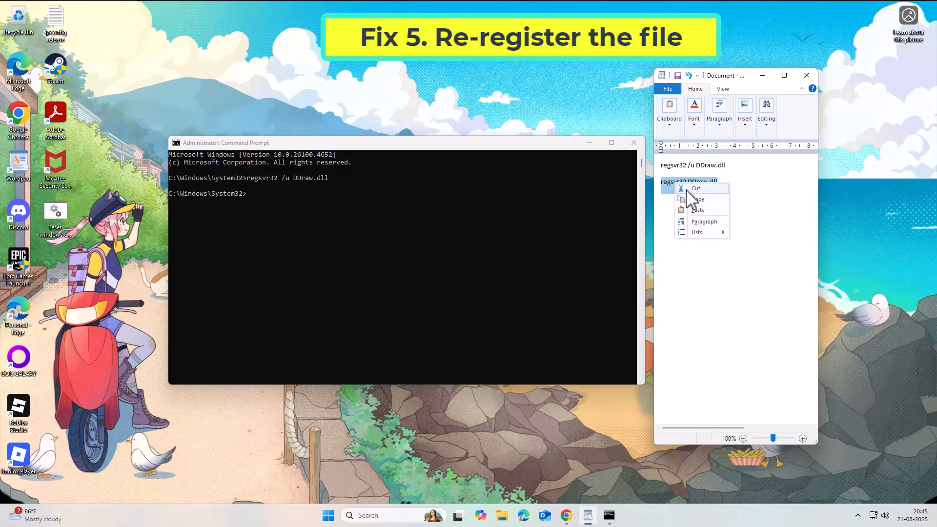
left_click(692, 202)
right_click(514, 143)
mouse_move(542, 220)
left_click(610, 241)
key("Return")
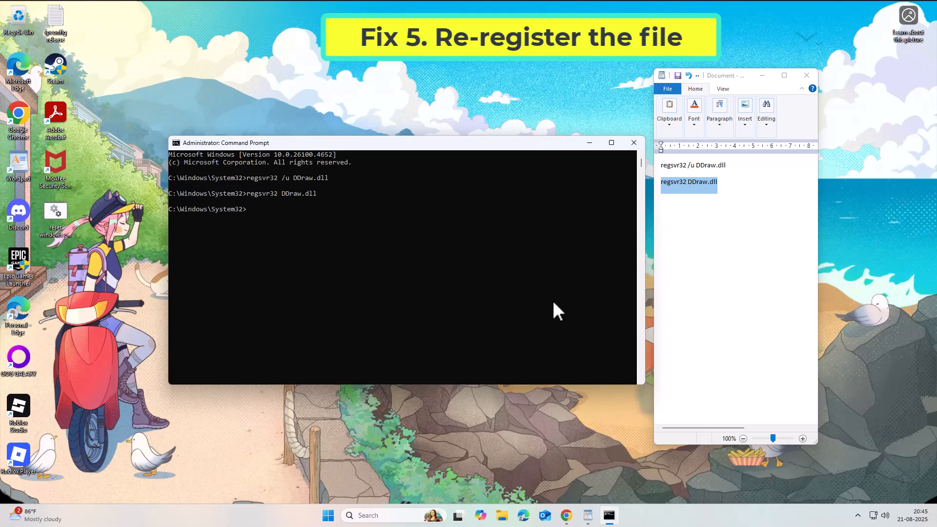
Clear the WordPad and Command Prompt windows off the desktop and open the computer's power options
left_click(762, 75)
left_click(338, 515)
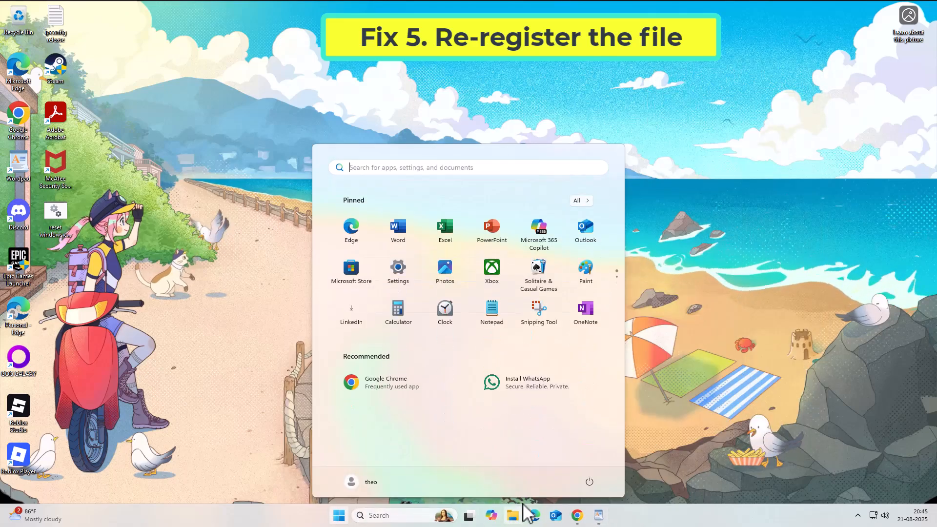
left_click(590, 482)
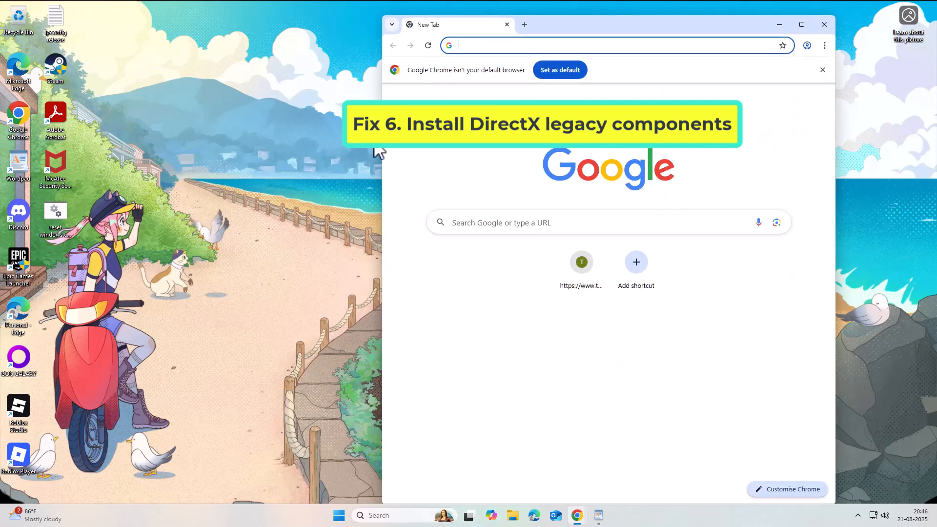
Open microsoft.com/en-us/download/details.aspx?id=35&nowin10 in Chrome and download the English DirectX End-User Runtime Web Installer
left_click_drag(562, 22, 439, 29)
right_click(410, 41)
left_click(440, 123)
key("Return")
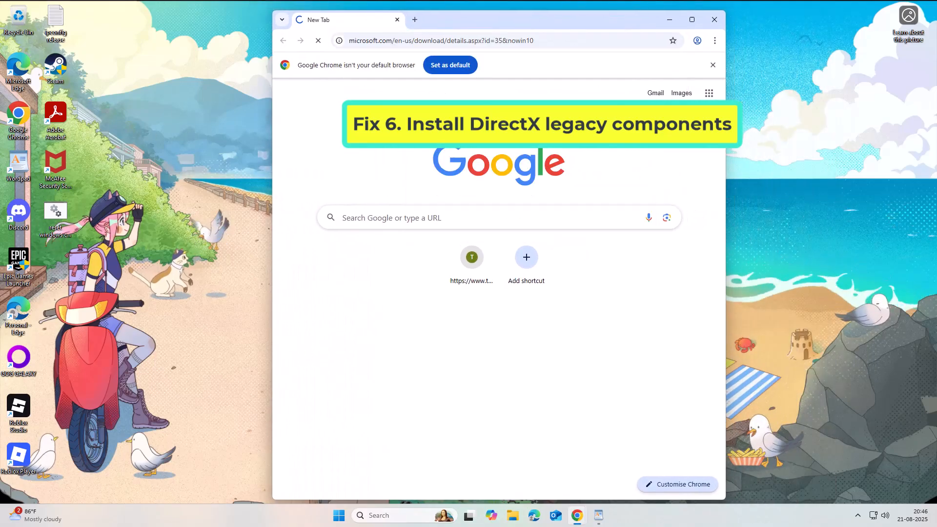
scroll(477, 184, "down", 1)
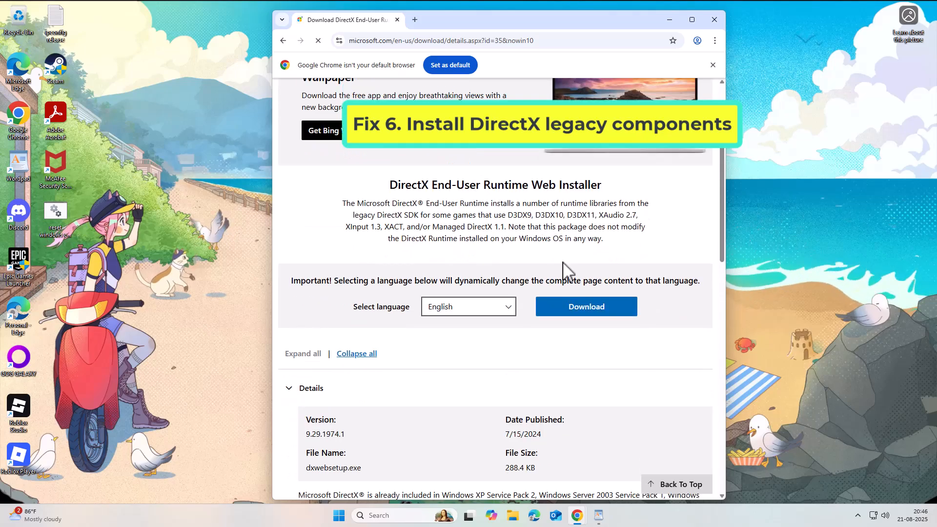
left_click(596, 311)
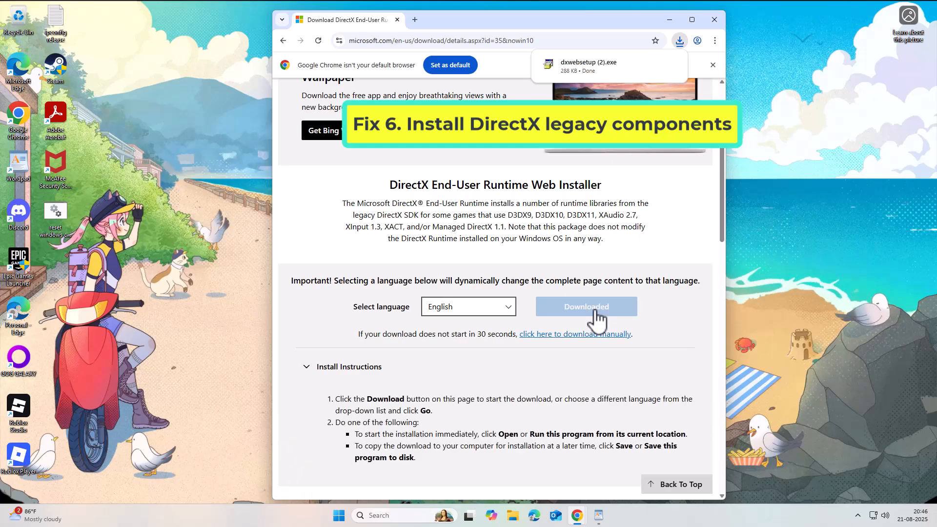
Install DirectX from the downloaded dxwebsetup file, allowing device changes, accepting the agreement and keeping the Bing Bar option selected
left_click(587, 66)
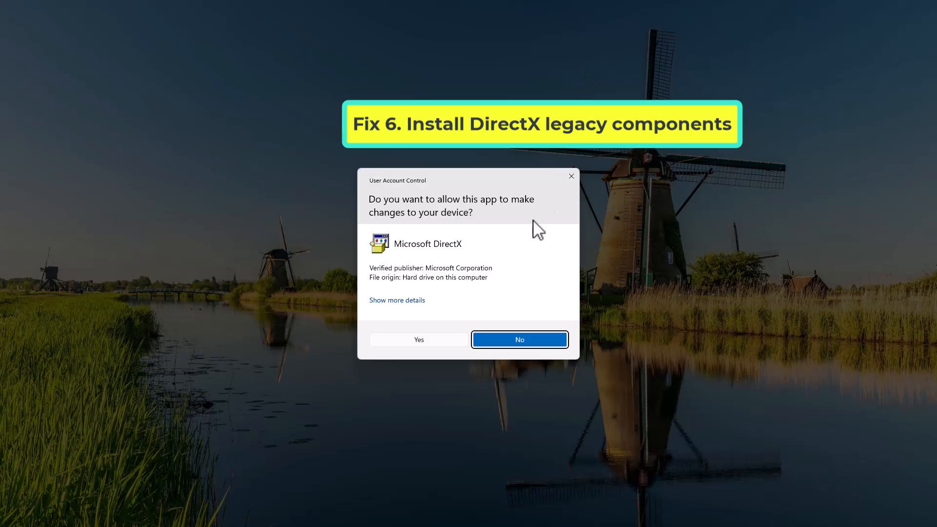
left_click(428, 342)
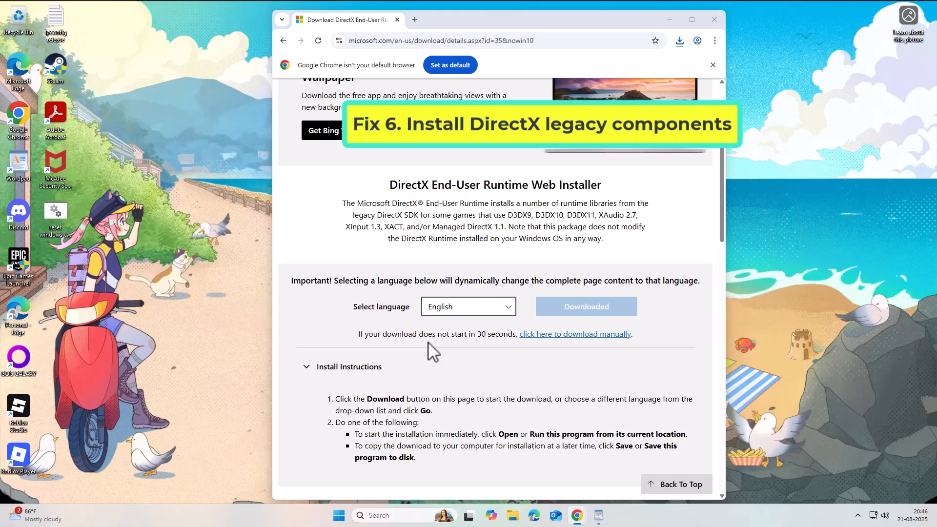
left_click(171, 218)
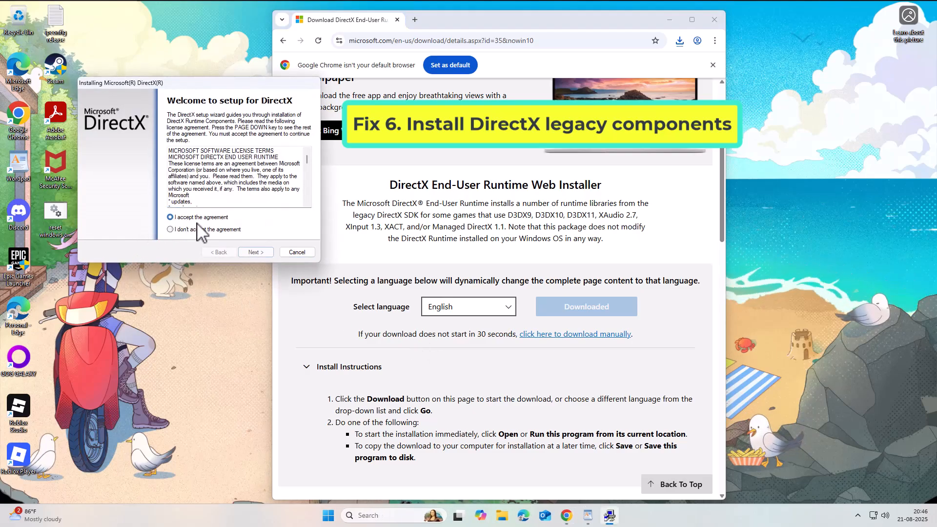
left_click(265, 251)
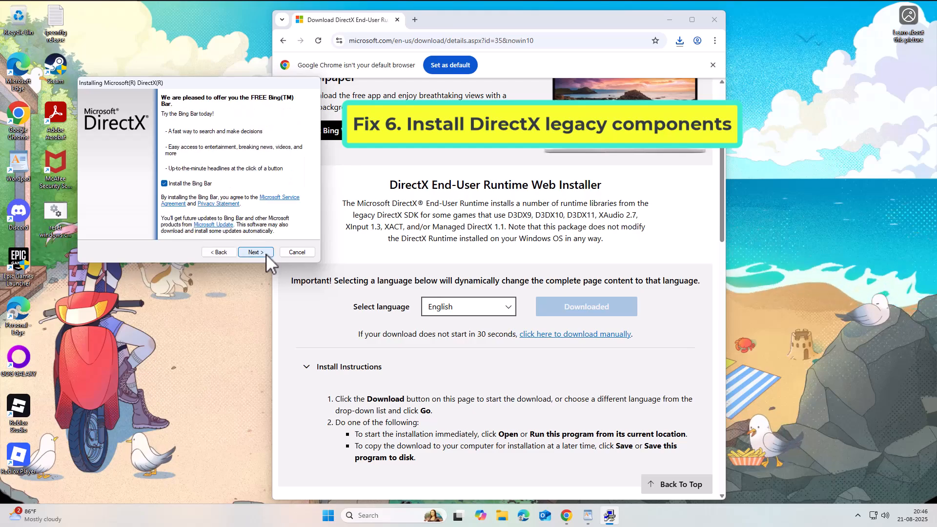
left_click(265, 254)
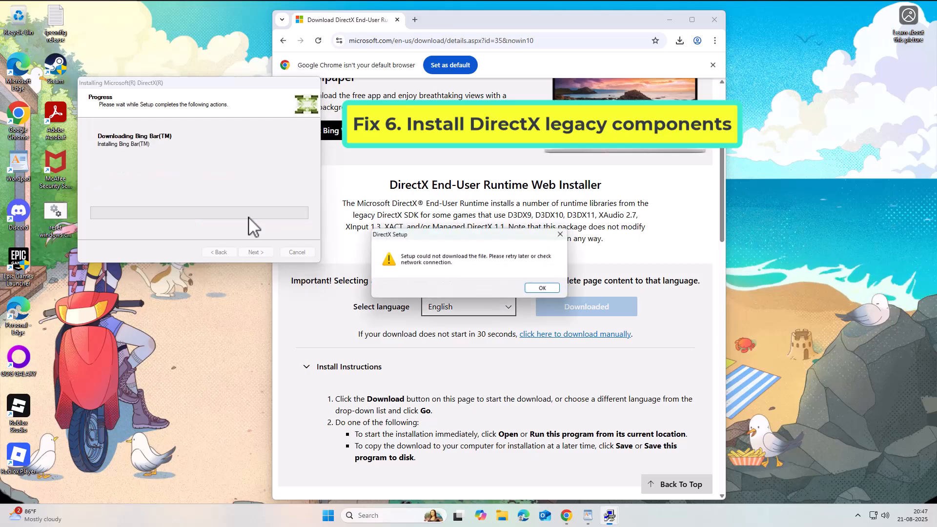
left_click(544, 289)
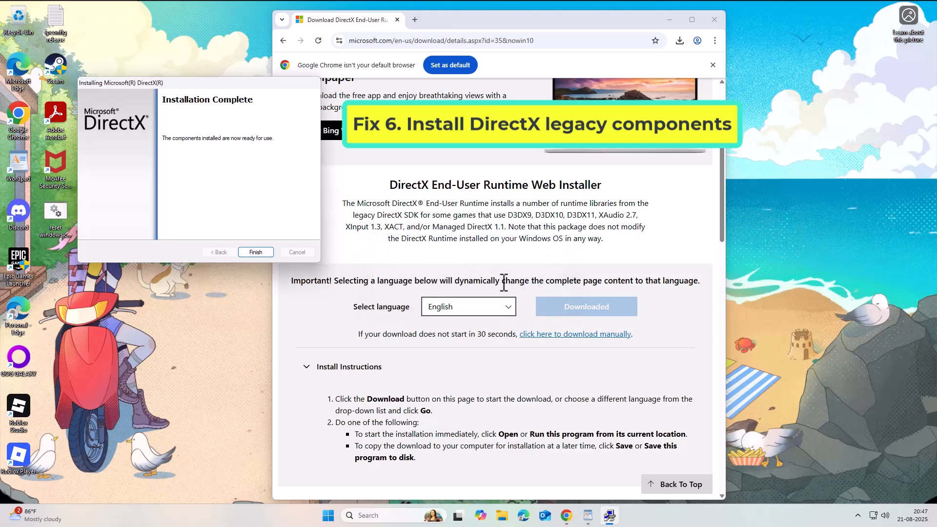
left_click(267, 255)
Close the DirectX download page's browser window and bring up the computer's power options for a restart
left_click(714, 20)
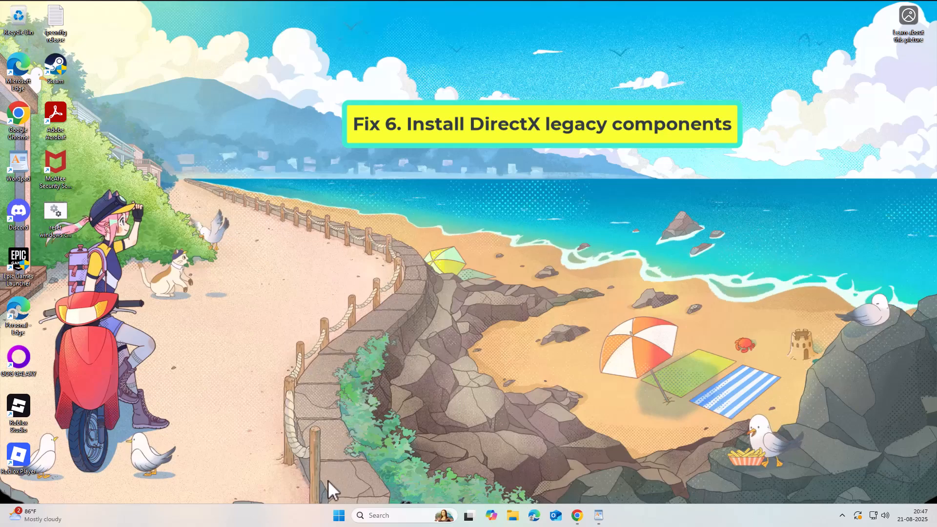
left_click(338, 516)
left_click(595, 483)
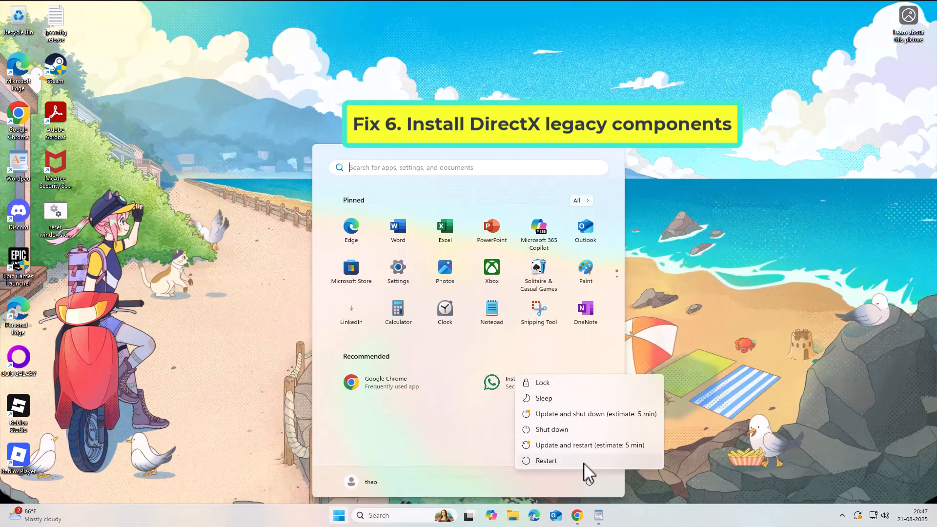